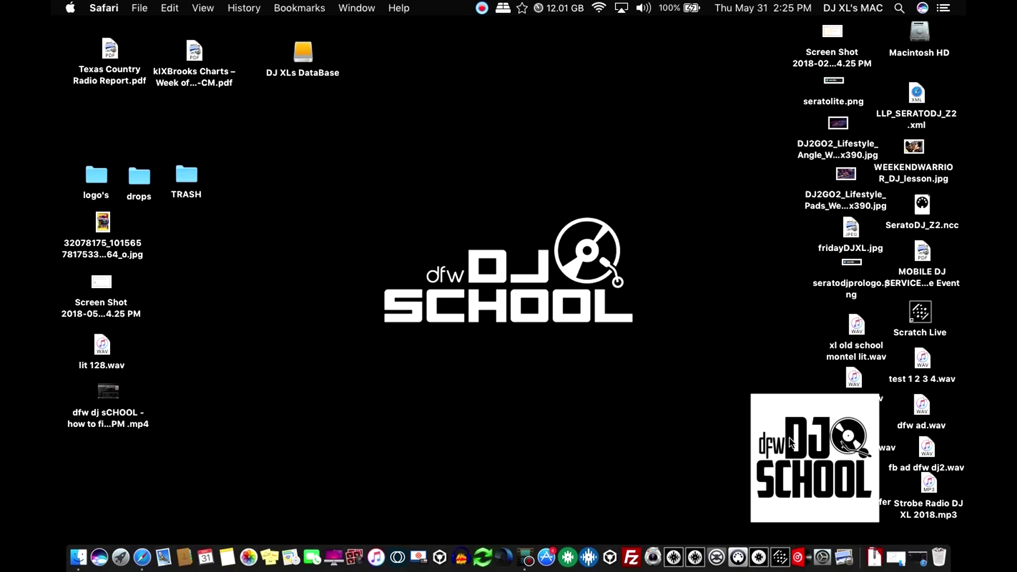
Restore the minimized Safari window showing the BPM Supreme Radio Charts page
click(918, 551)
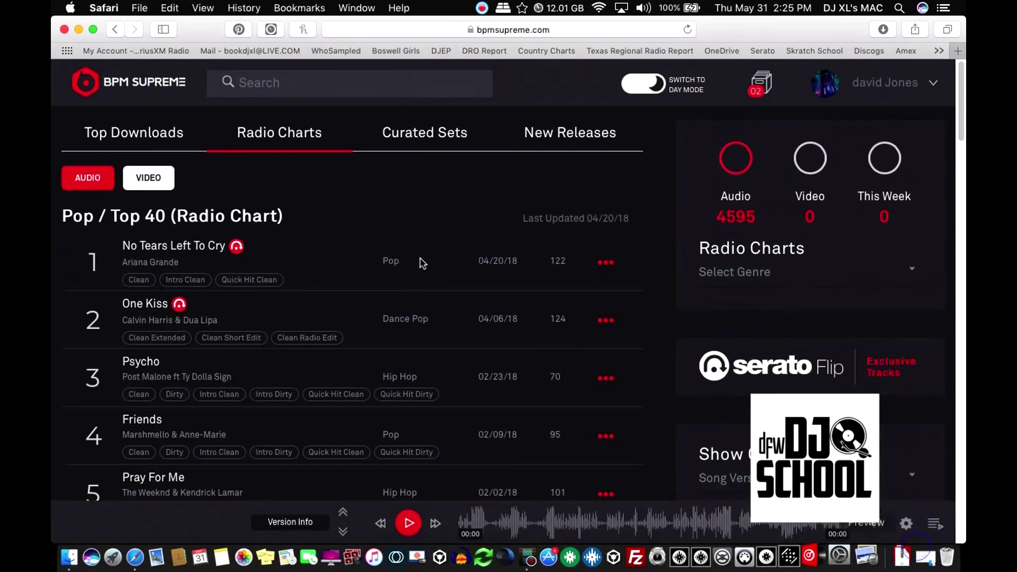
In Safari's General preferences, choose Other… for the file download location
click(101, 8)
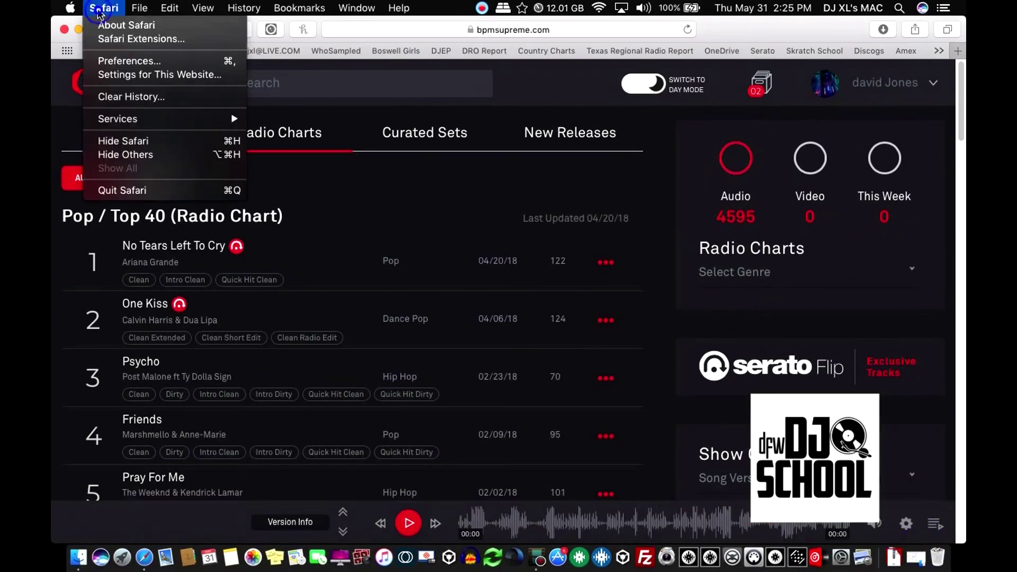
click(114, 63)
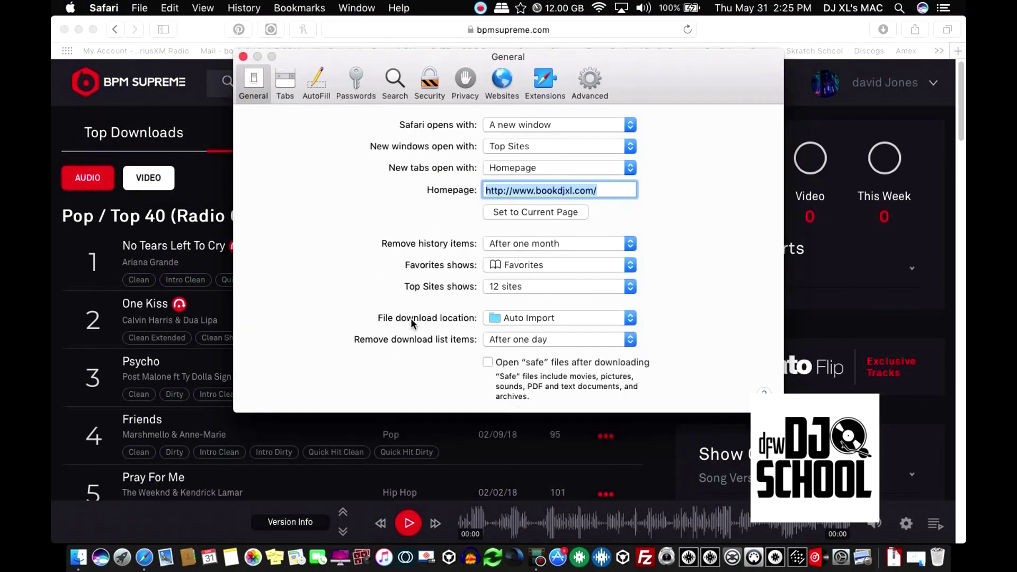
click(497, 321)
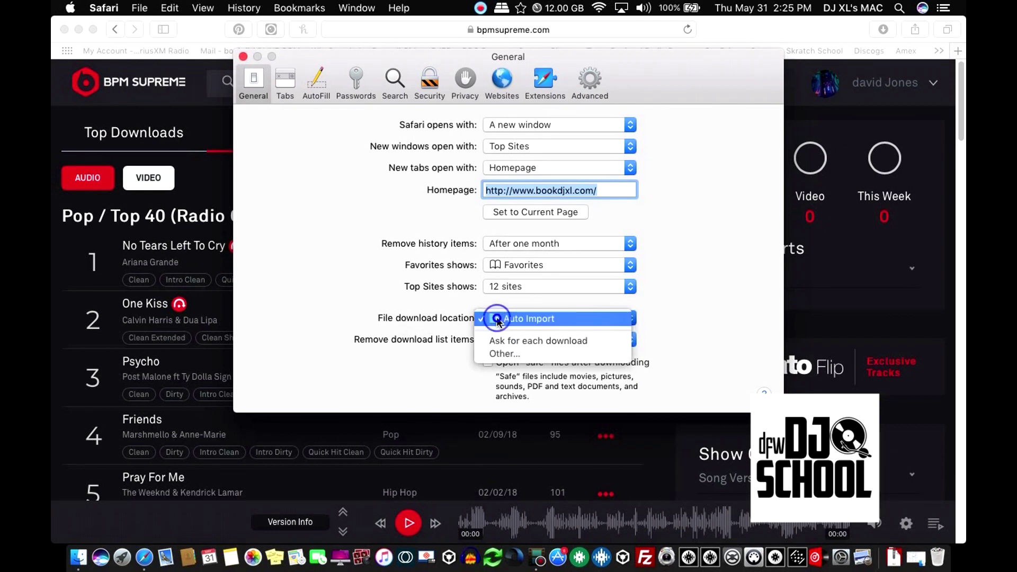
click(508, 354)
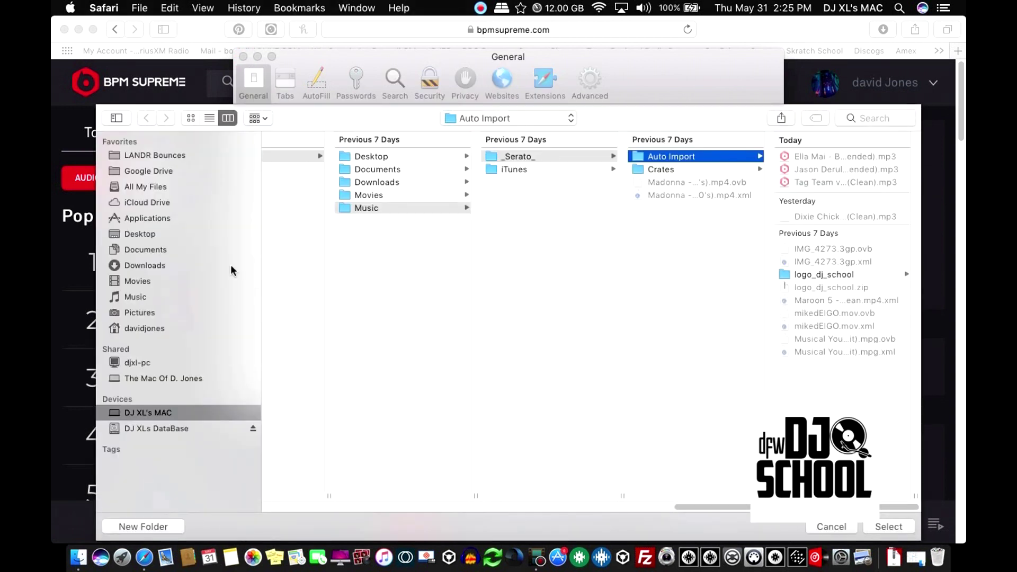
Search the disk for 'serat' and look through the _Serato_ folders for Auto Import
click(135, 300)
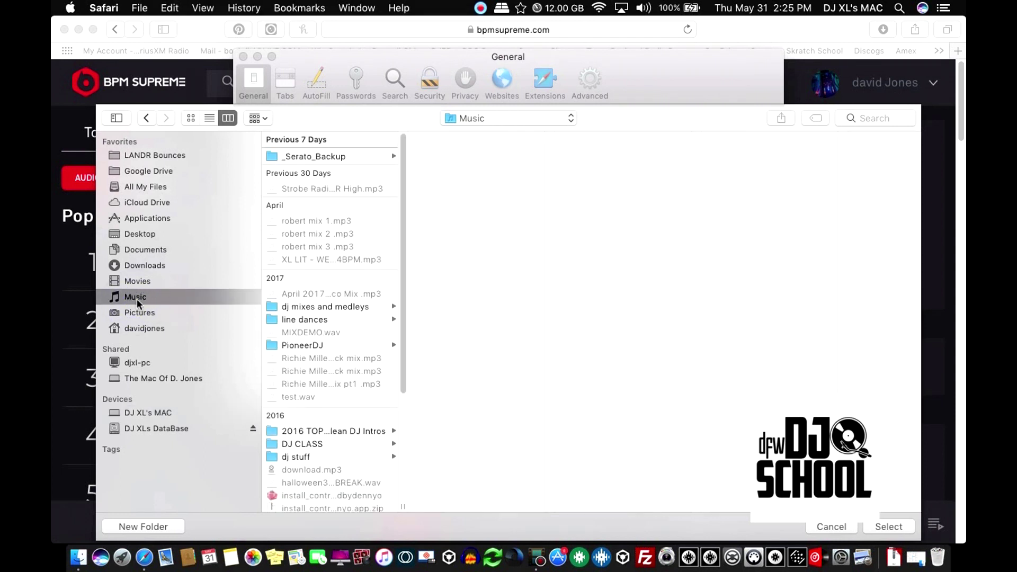
scroll(310, 342, down, 5)
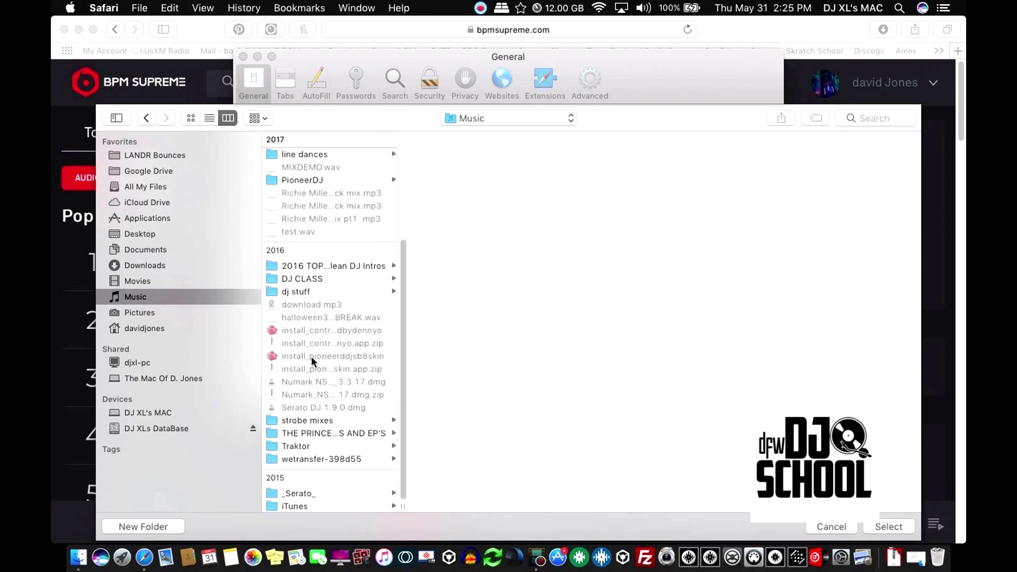
click(886, 117)
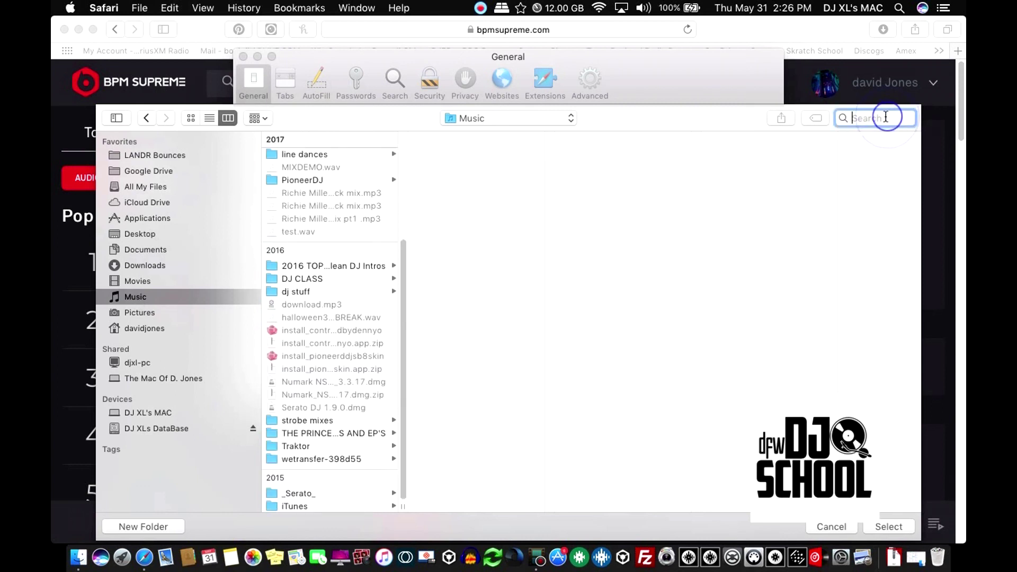
text(serato)
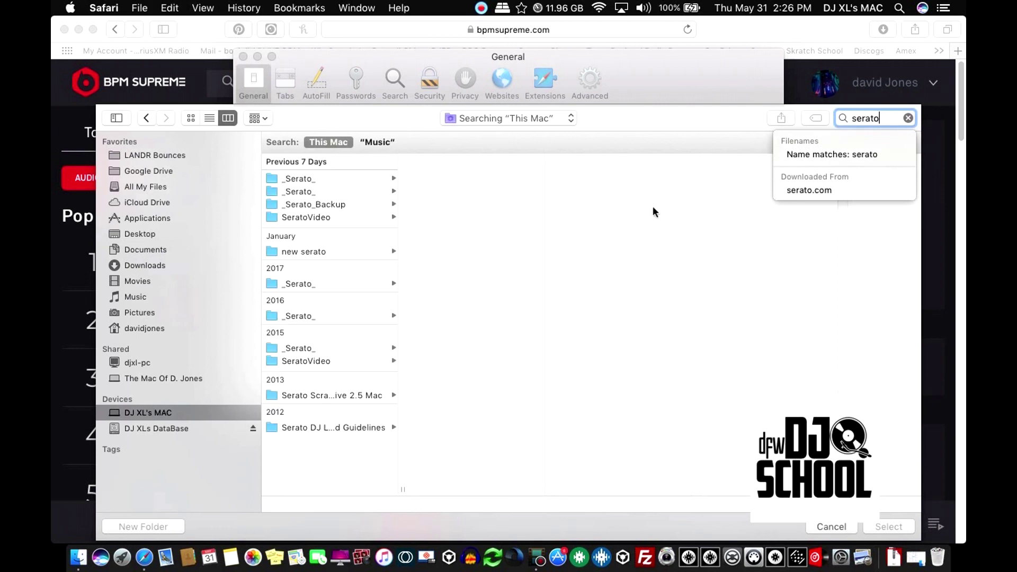
click(293, 180)
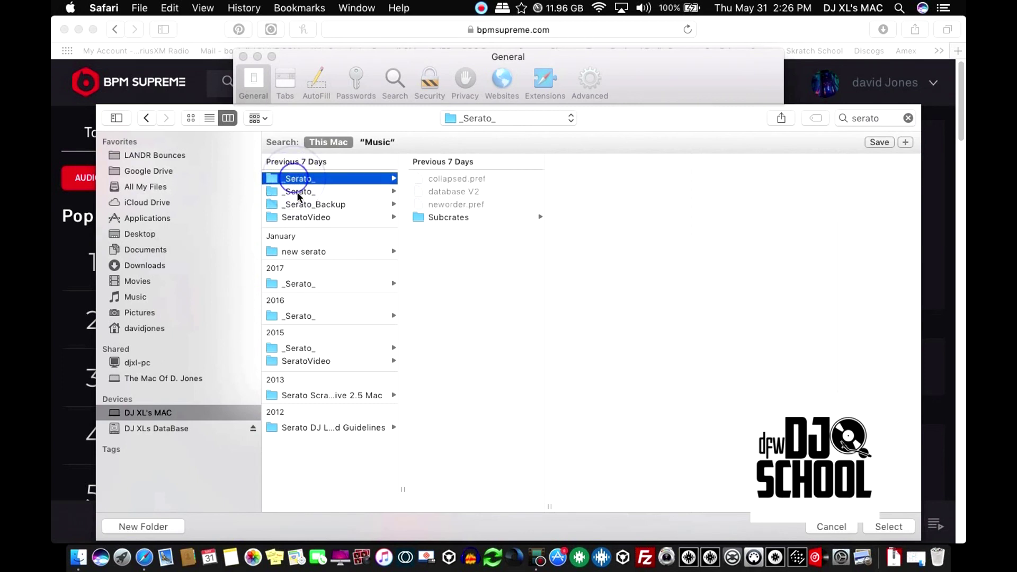
click(297, 193)
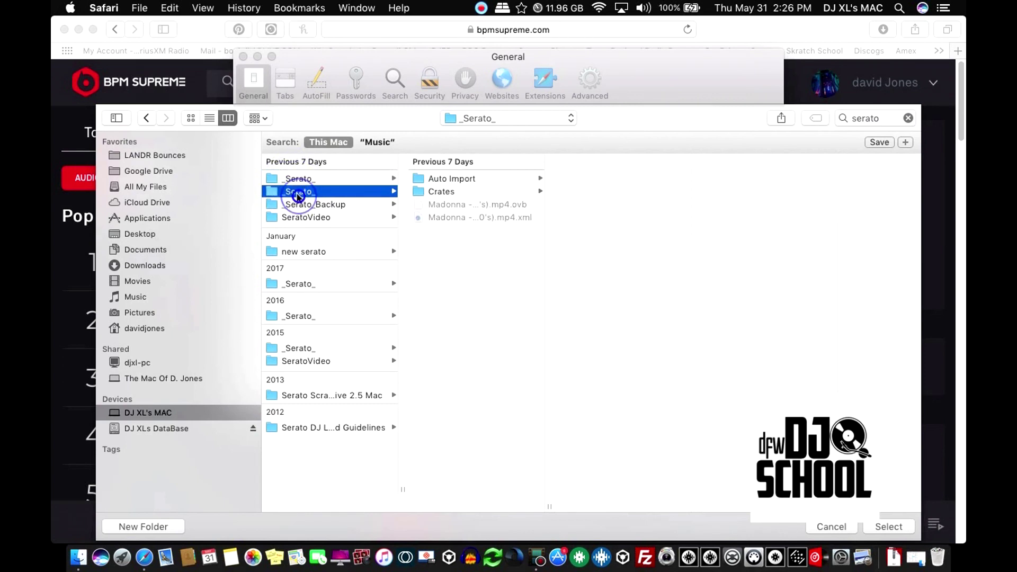
click(433, 180)
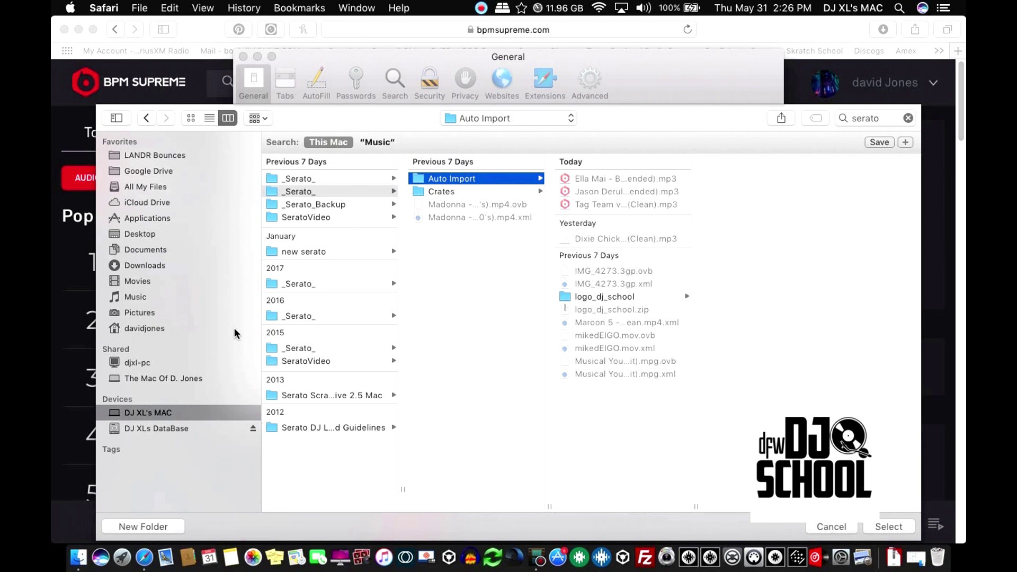
Browse from Music into the 2015 _Serato_ folder and select its Auto Import folder
click(146, 299)
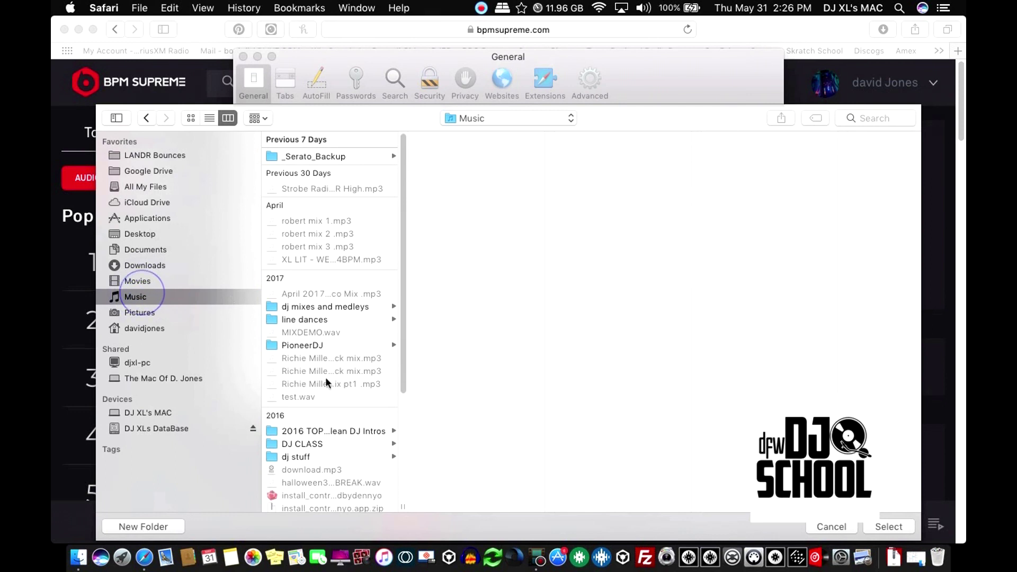
scroll(316, 425, down, 5)
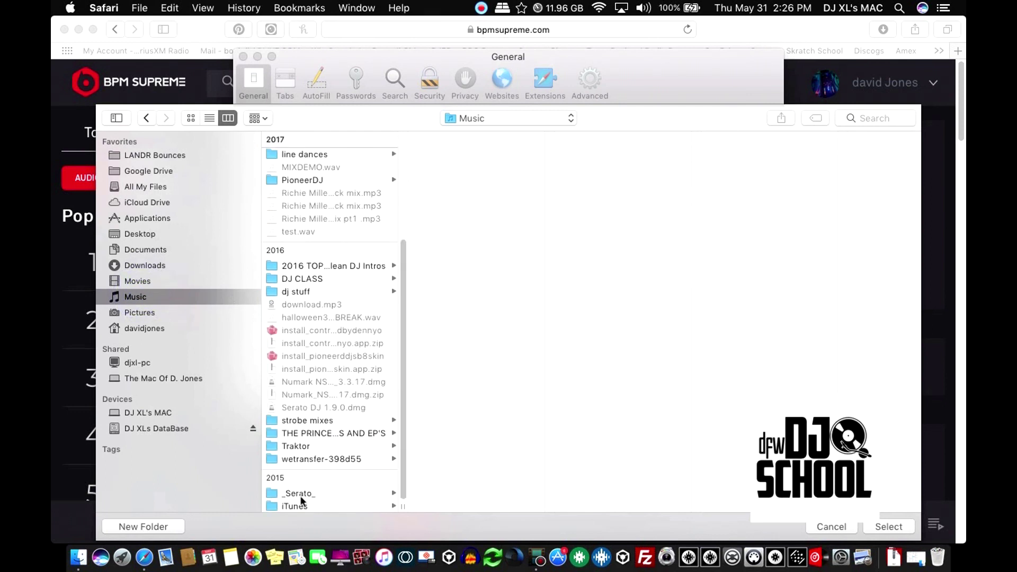
click(300, 494)
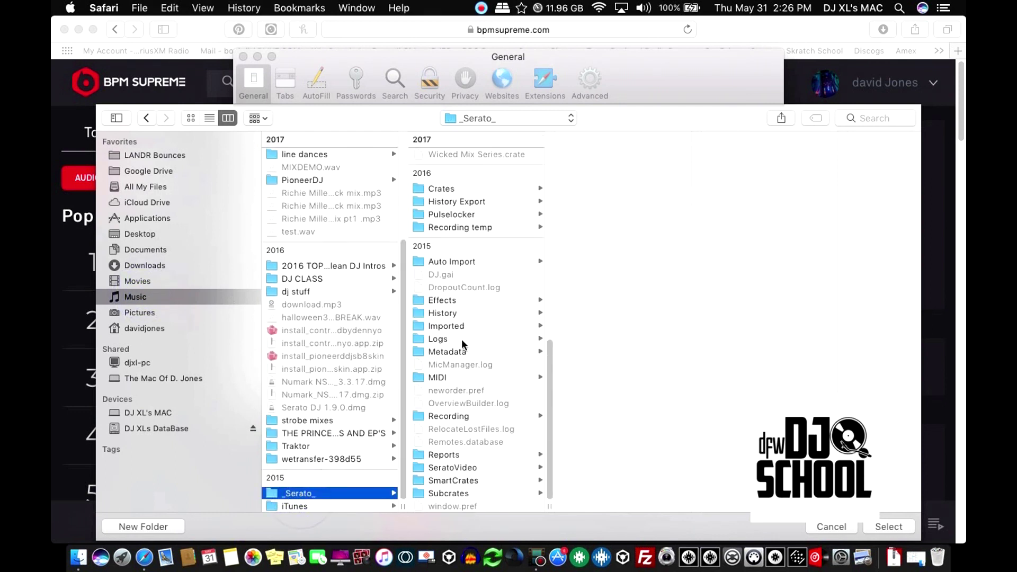
scroll(460, 341, up, 3)
click(455, 345)
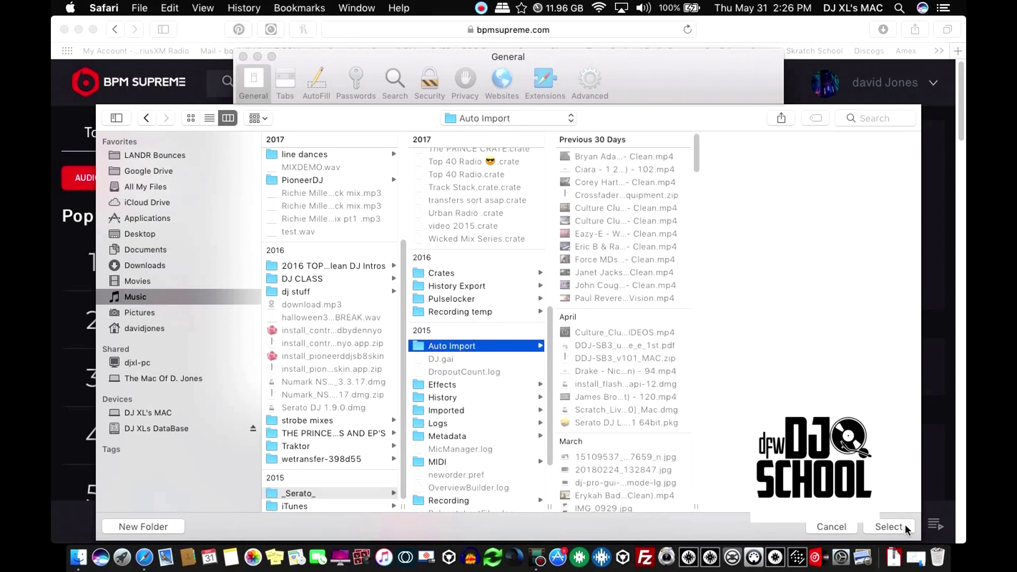
Confirm Auto Import as Safari's download location and close the Preferences window
click(890, 526)
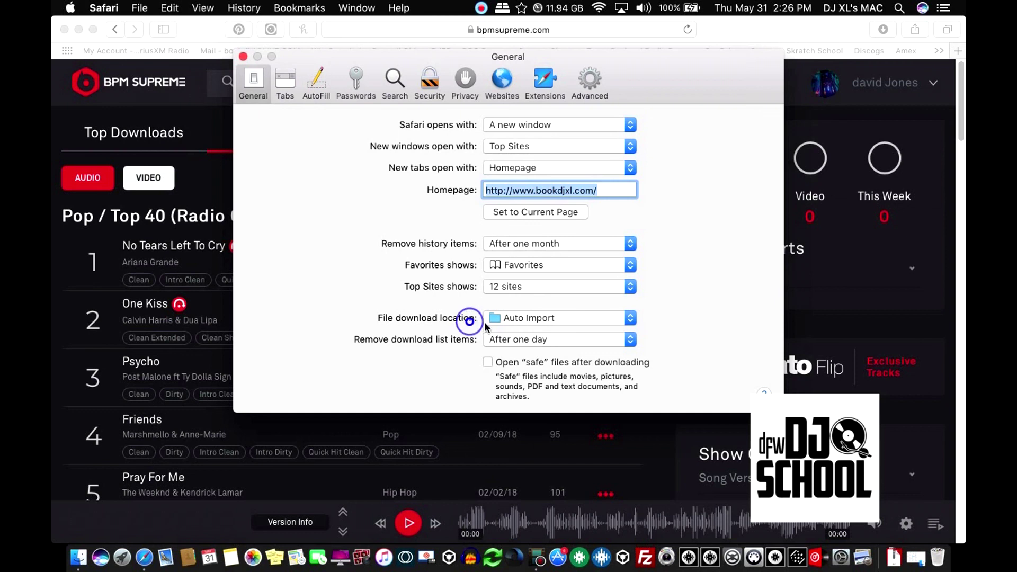
click(243, 56)
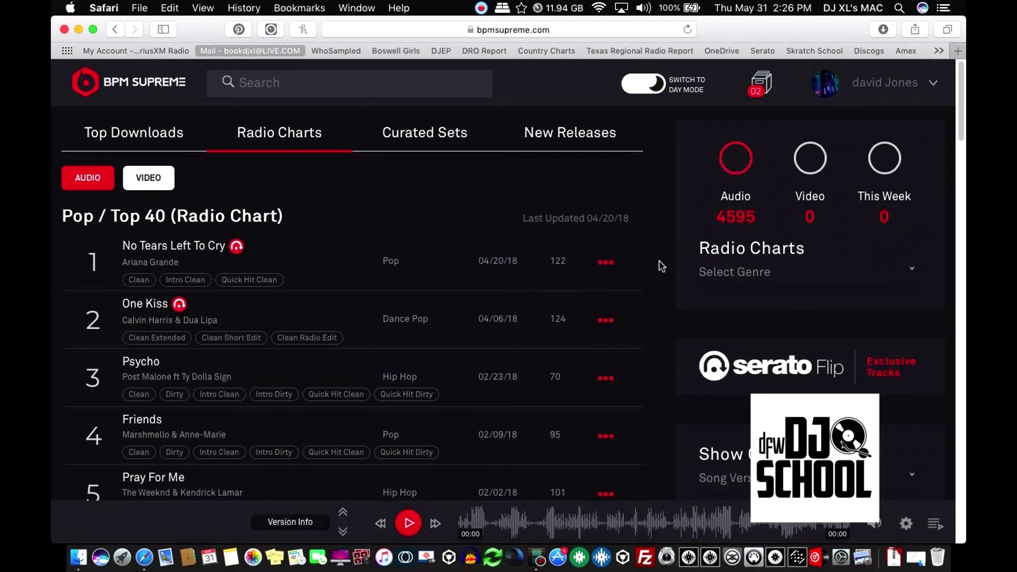
Download No Tears Left To Cry Intro Clean, One Kiss Clean Extended and Psycho Intro Clean
click(608, 264)
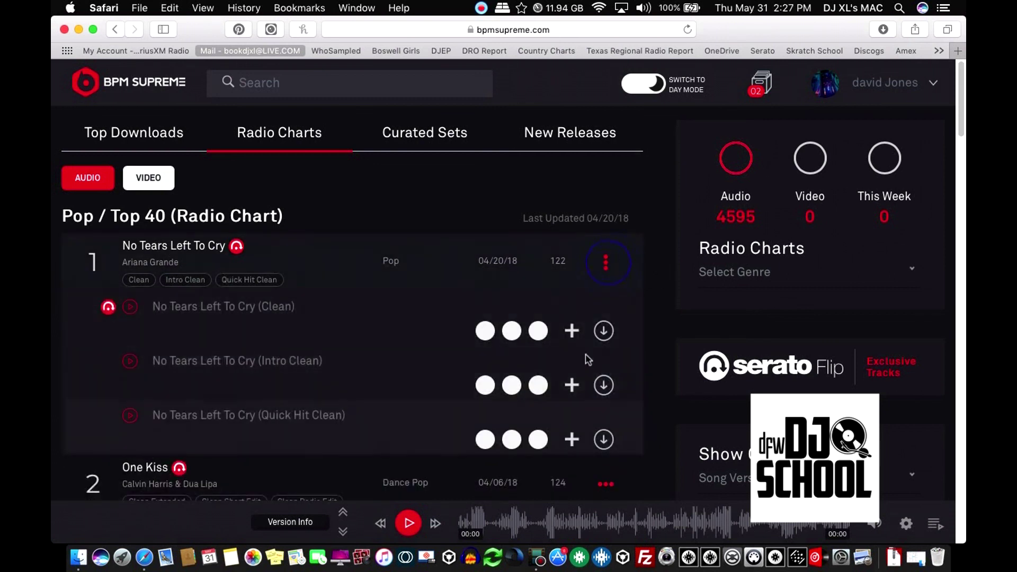
click(605, 383)
scroll(397, 197, down, 5)
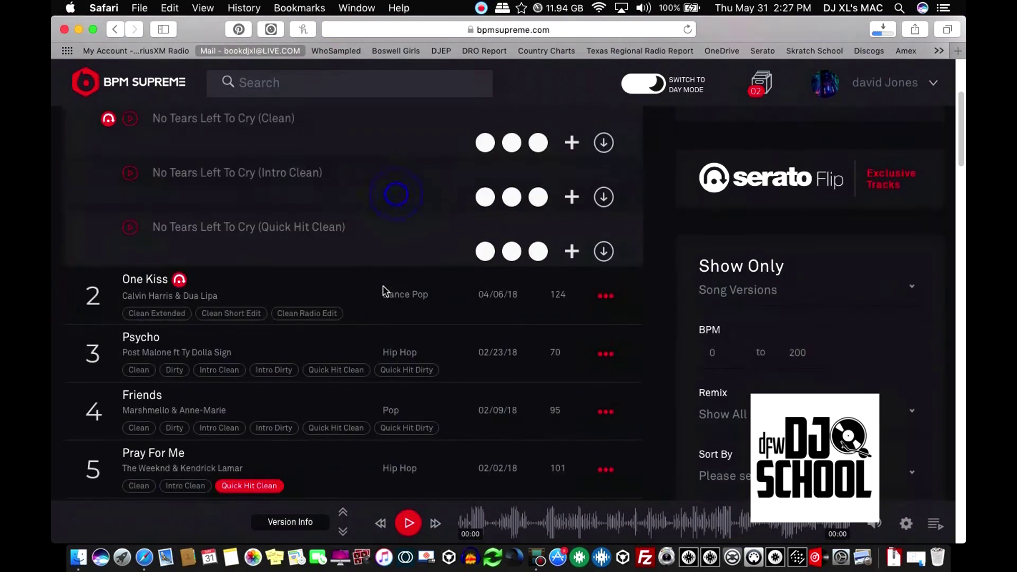
click(608, 296)
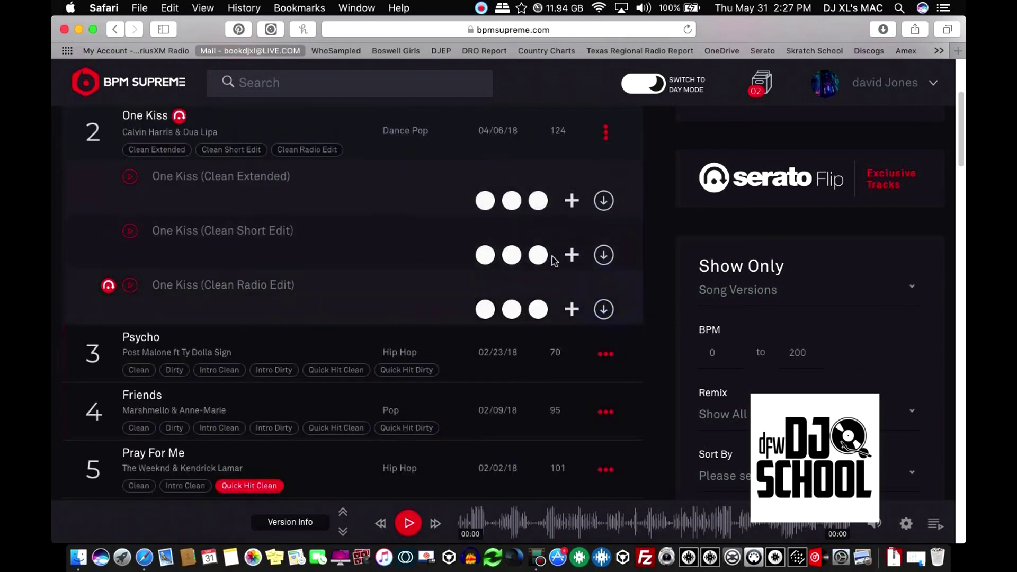
click(597, 200)
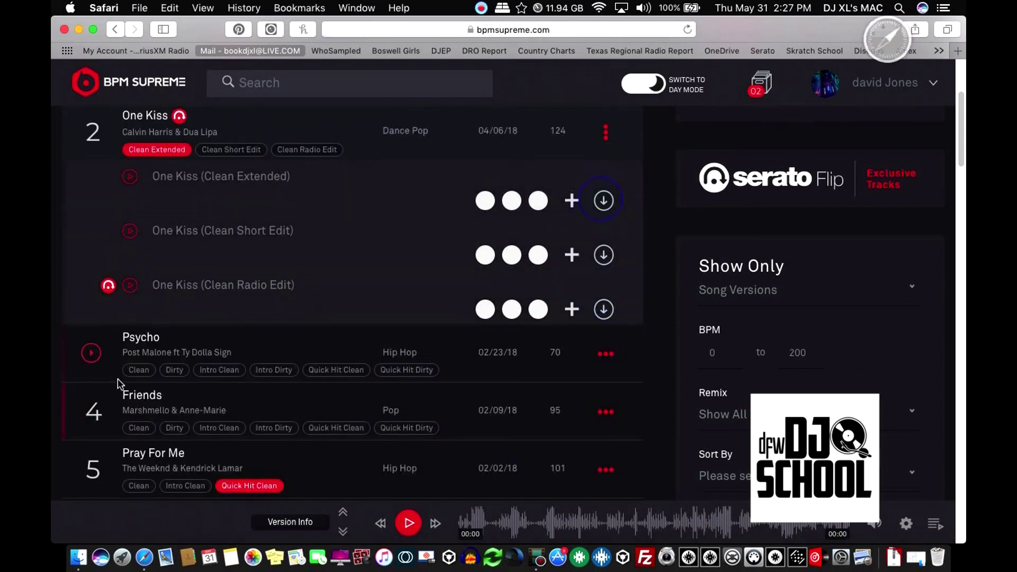
click(606, 354)
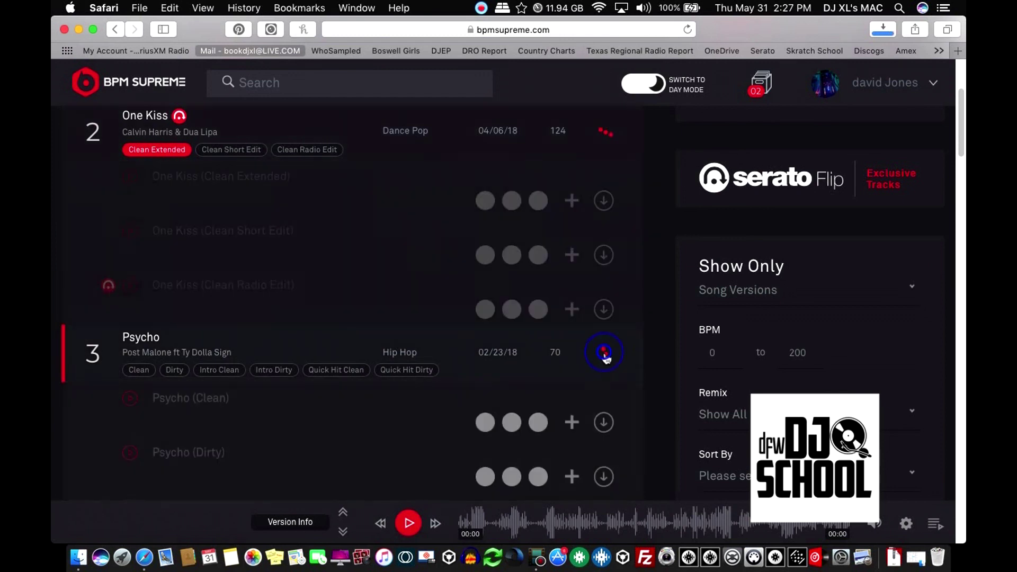
click(602, 367)
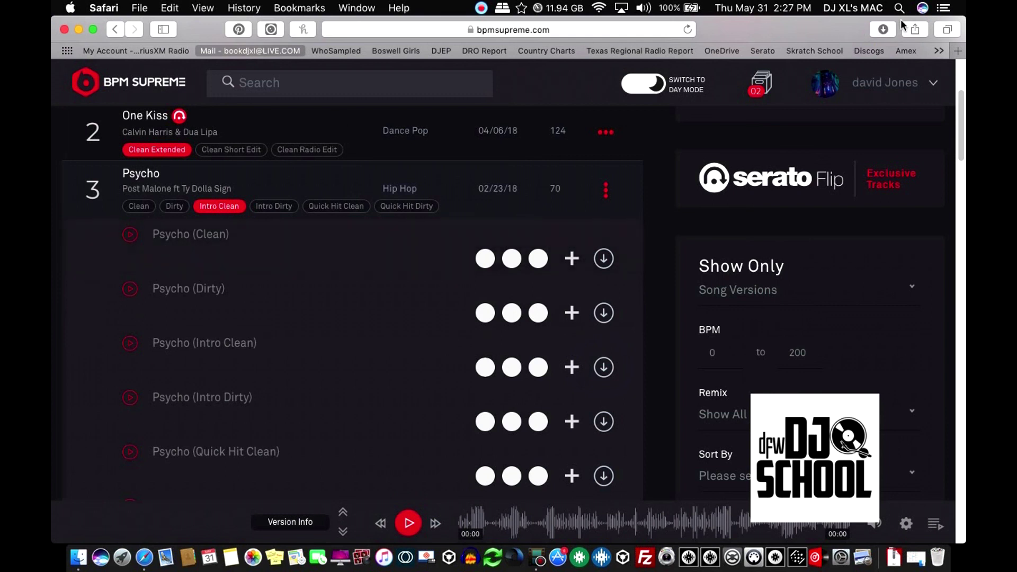
Check the finished downloads list, close it, and minimize Safari to show the desktop
click(883, 29)
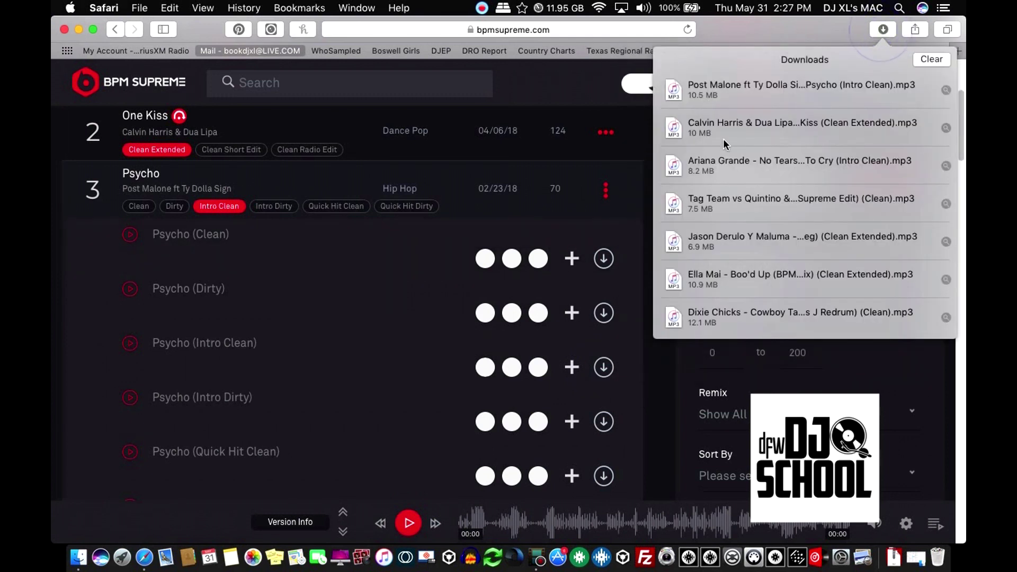
click(728, 31)
click(78, 29)
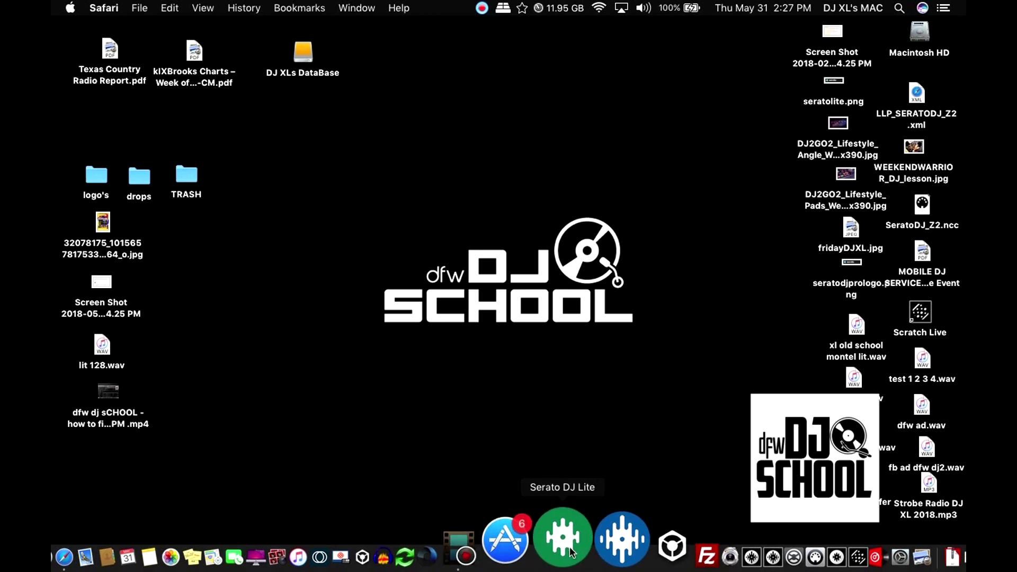
Launch Serato DJ Pro from the Dock and let its library update finish
click(587, 553)
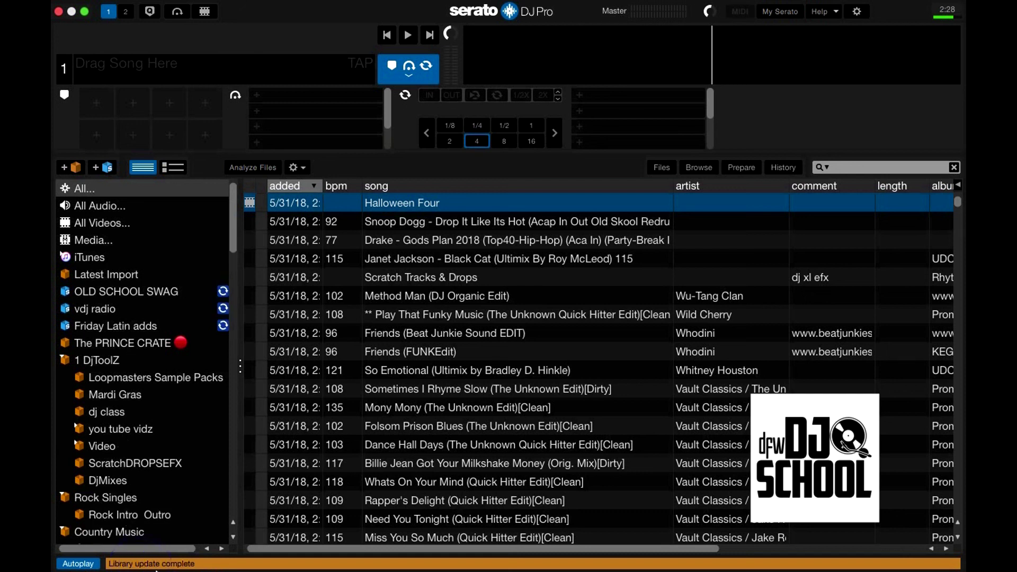
Open the Latest Import crate sorted newest first by date added
click(113, 278)
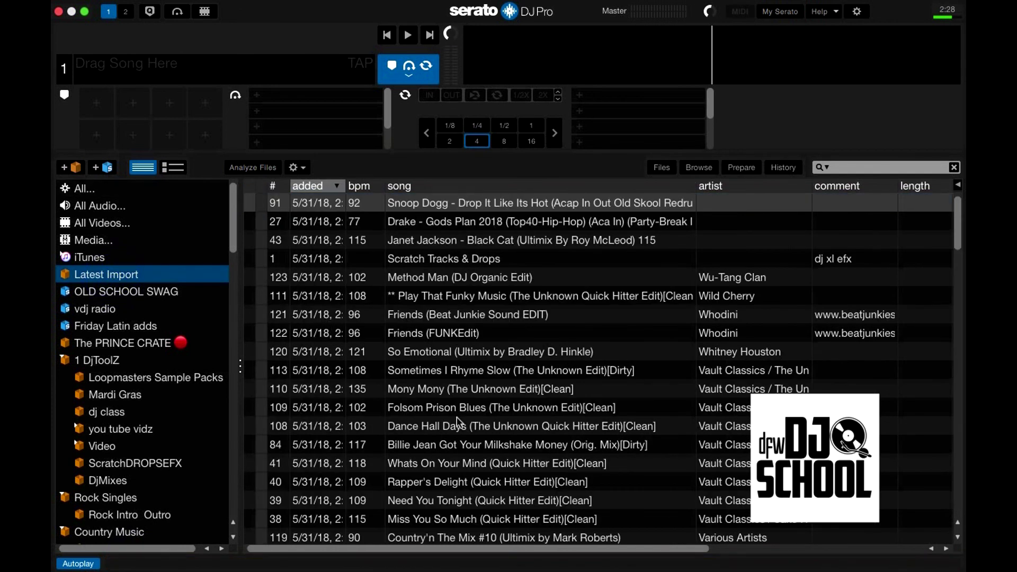
click(315, 185)
click(313, 182)
scroll(443, 403, down, 1)
scroll(431, 412, down, 4)
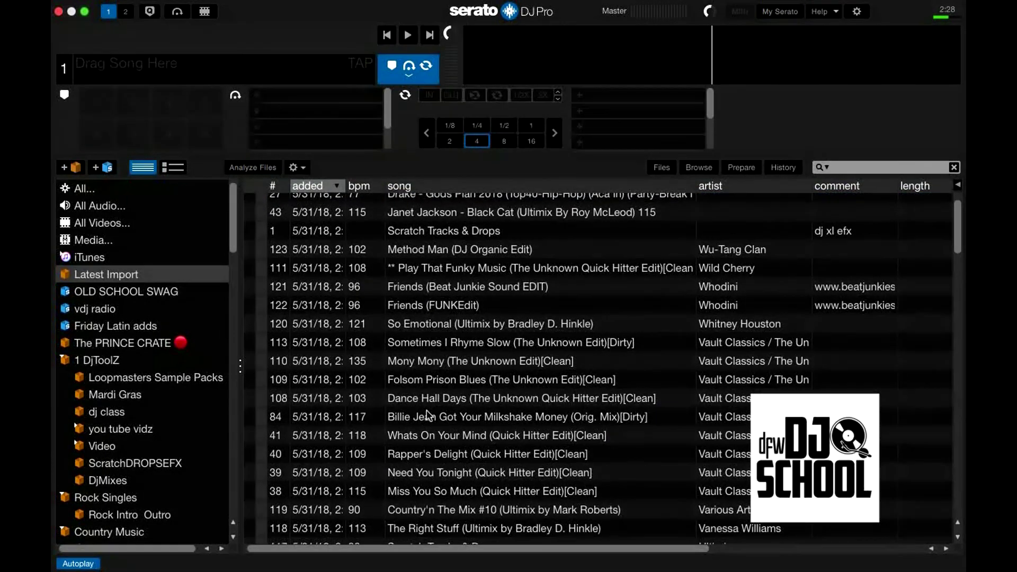
scroll(427, 445, down, 5)
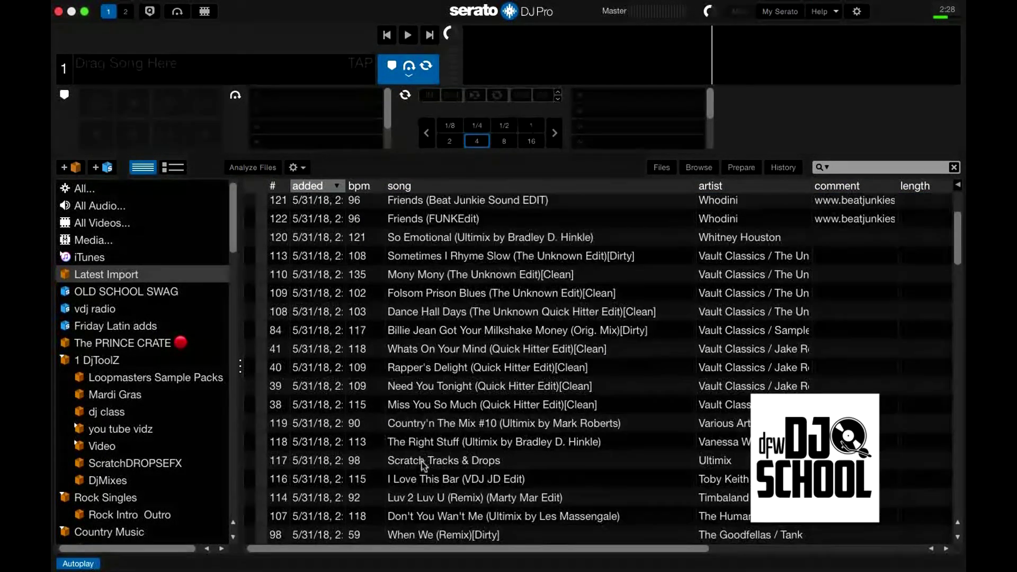
Search the crate for 'gra', then 'pos' to find Psycho (Intro Clean), and exit full screen
click(867, 168)
text(gra)
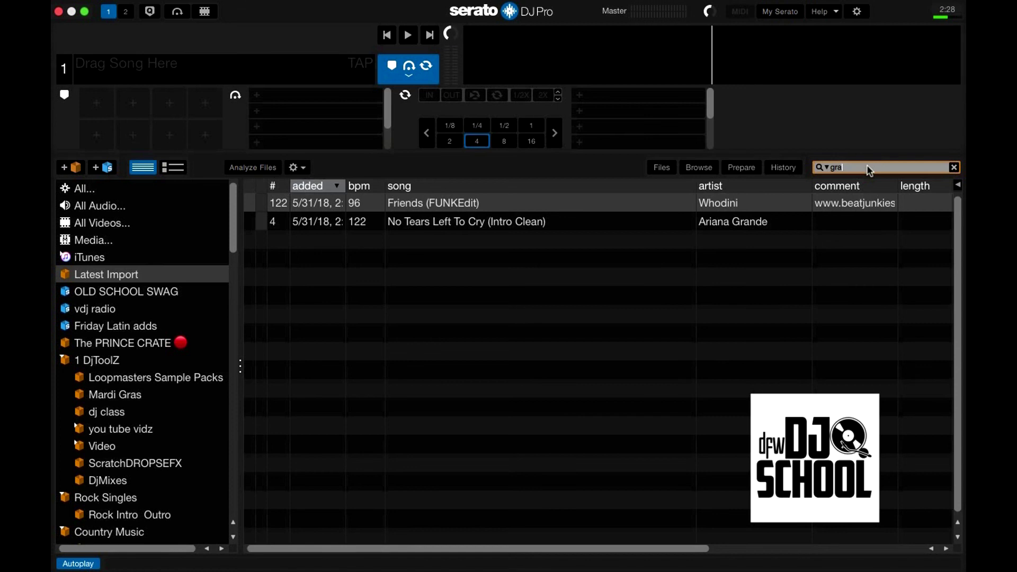
click(472, 224)
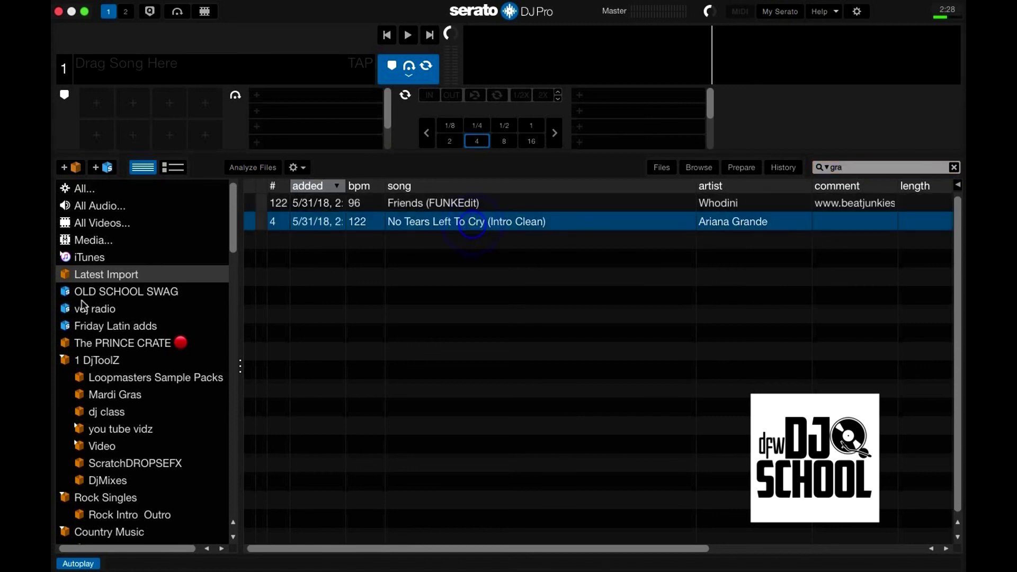
click(96, 279)
click(898, 167)
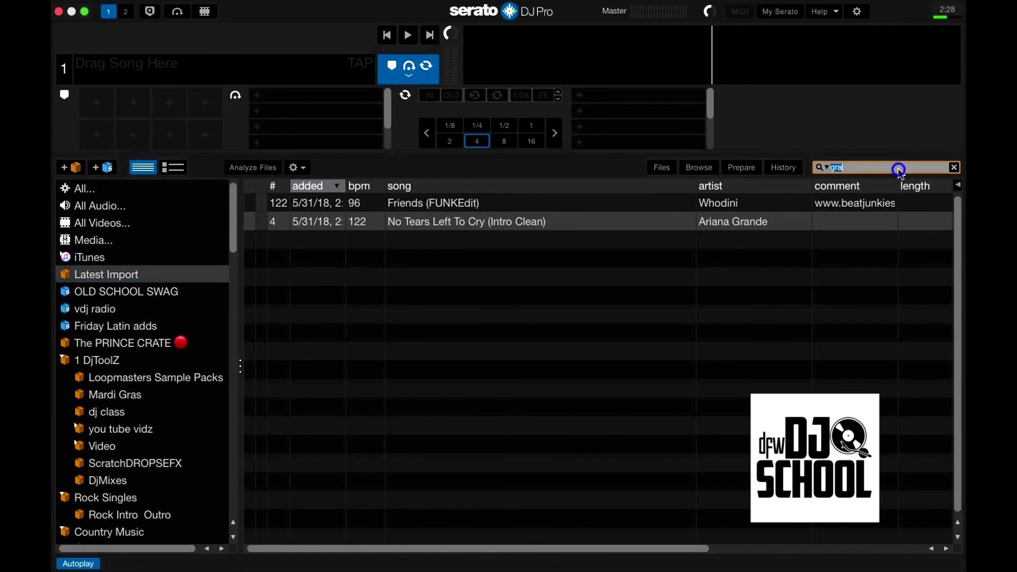
text(po)
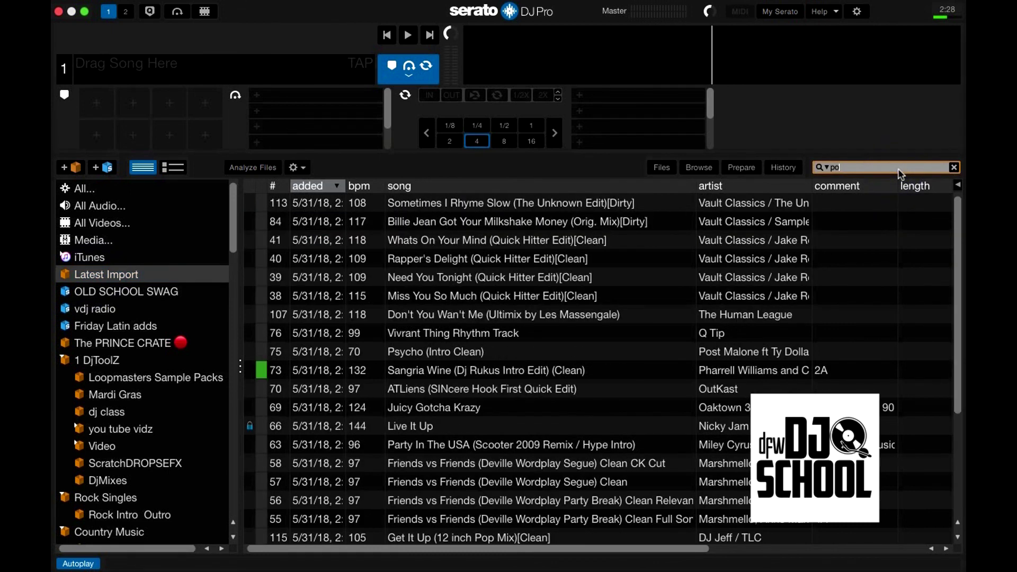
text(s)
click(604, 202)
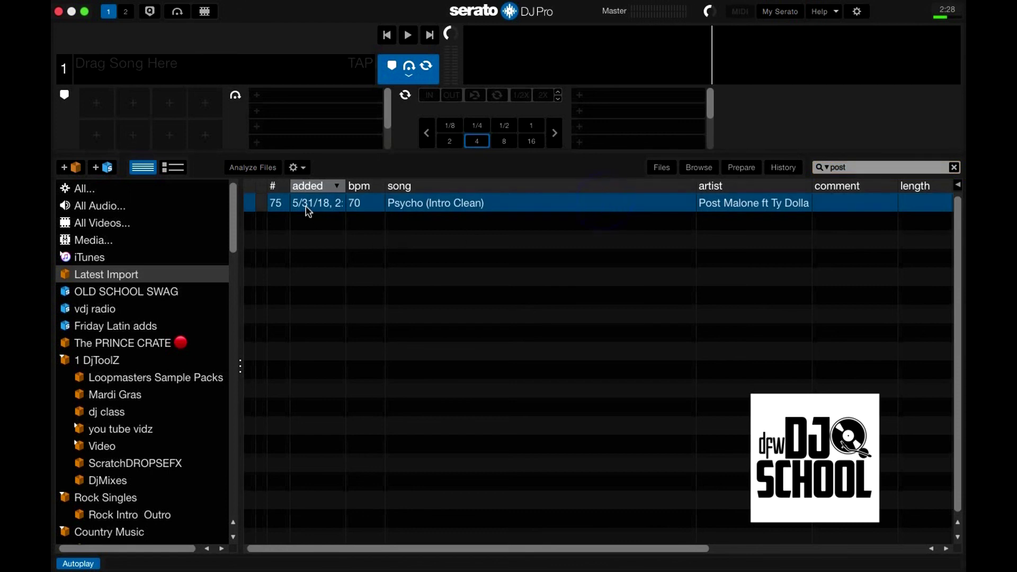
click(84, 11)
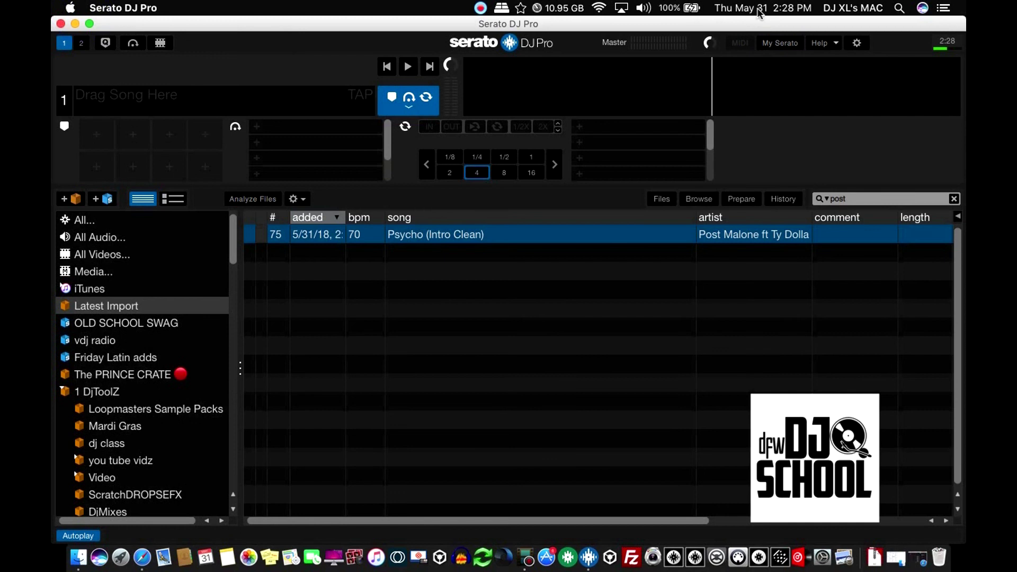
Drag Friends (Beat Junkie Sound EDIT) from Latest Import onto the 95-100bpm and Freestyle_House Classics crates
click(116, 324)
click(110, 310)
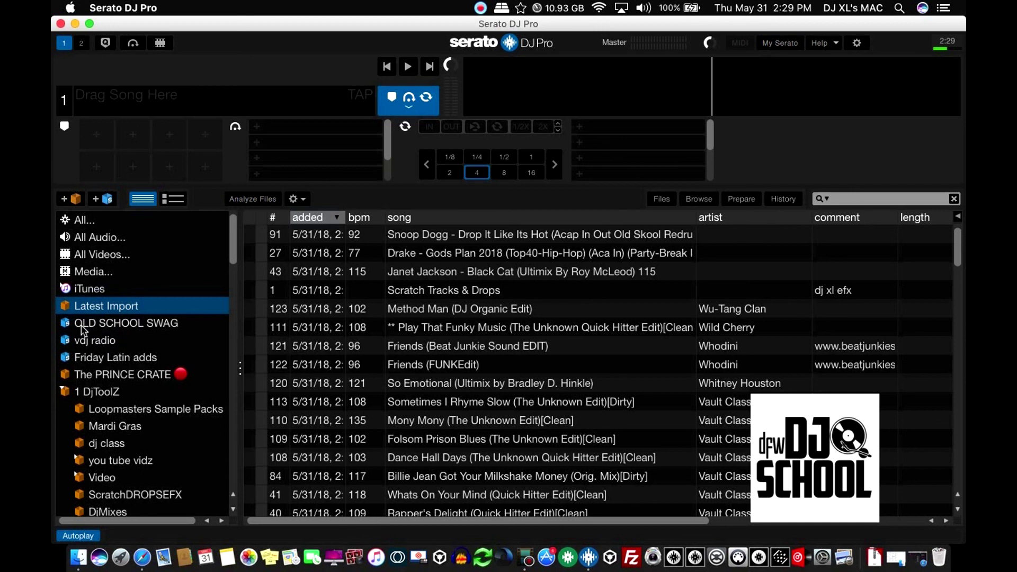
click(424, 348)
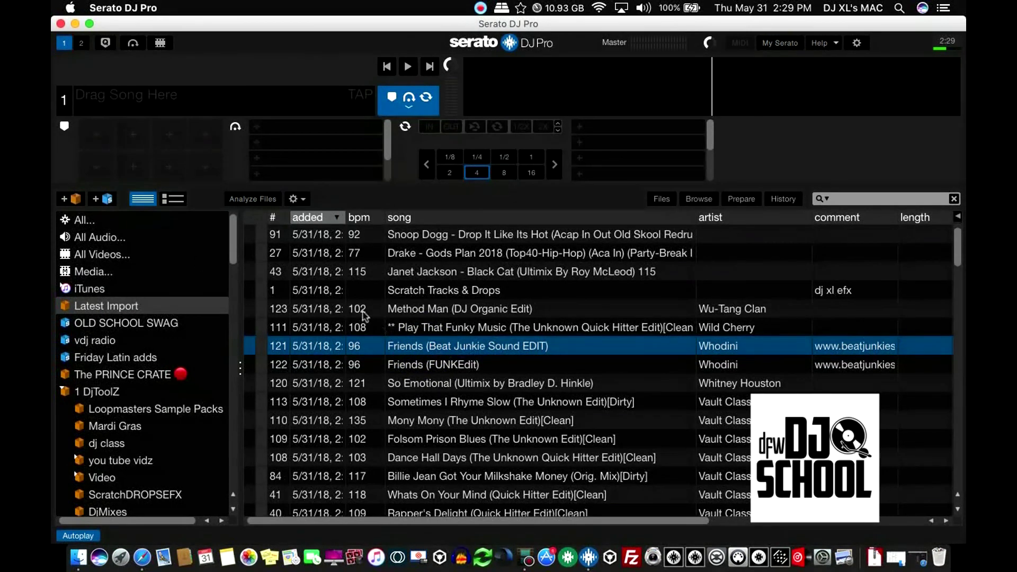
drag(241, 249, 261, 392)
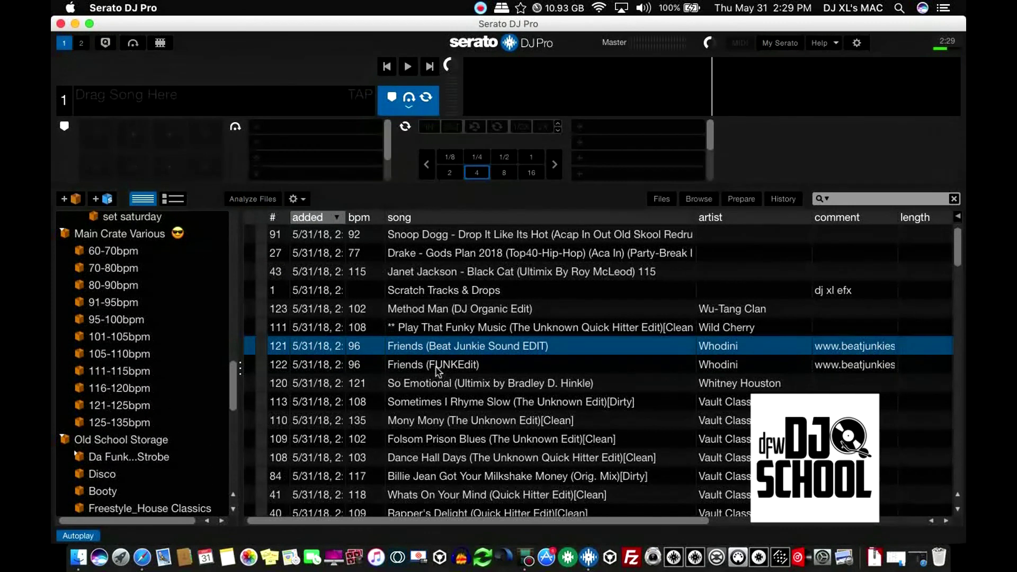
drag(426, 350, 172, 327)
drag(418, 350, 111, 386)
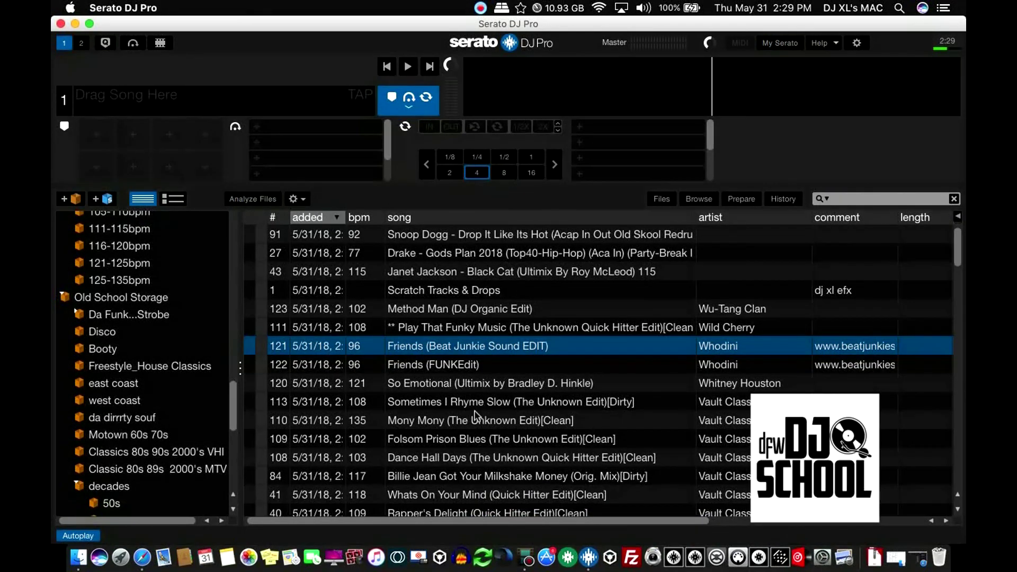
Move the Friends track onto the DJ XLs DataBase drive, removing its original library references
click(661, 200)
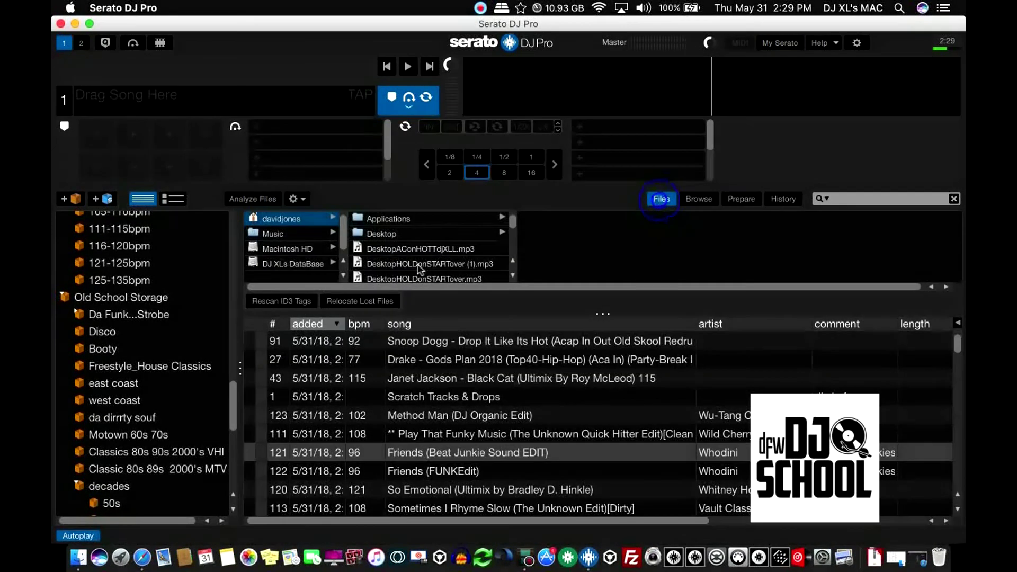
scroll(423, 449, down, 1)
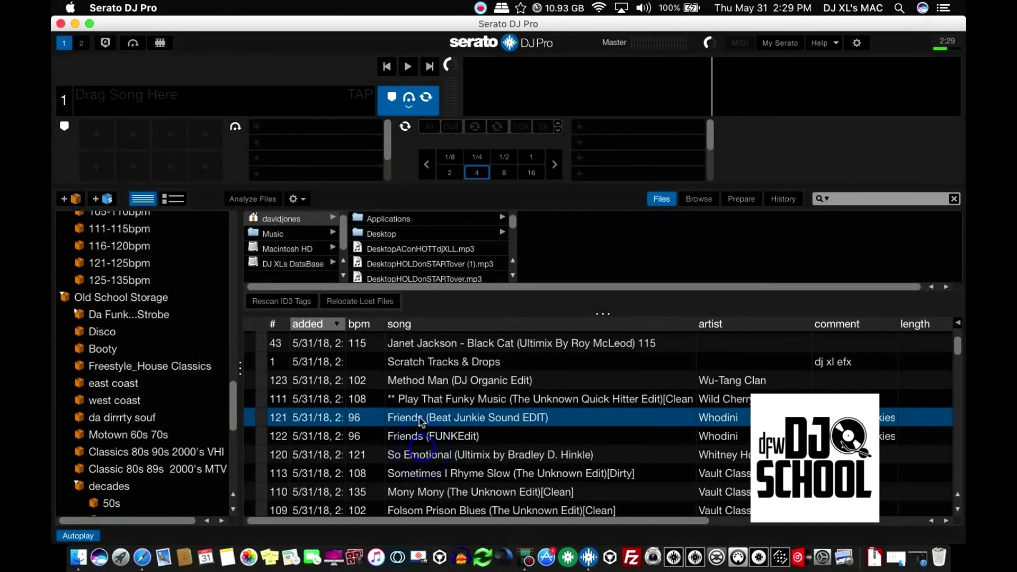
drag(409, 416, 591, 252)
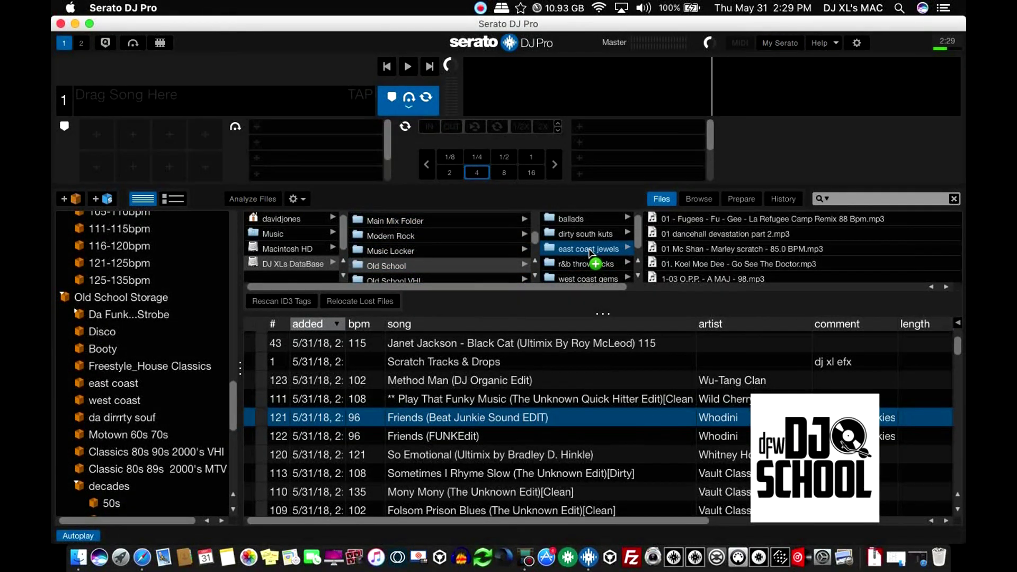
click(430, 303)
click(502, 283)
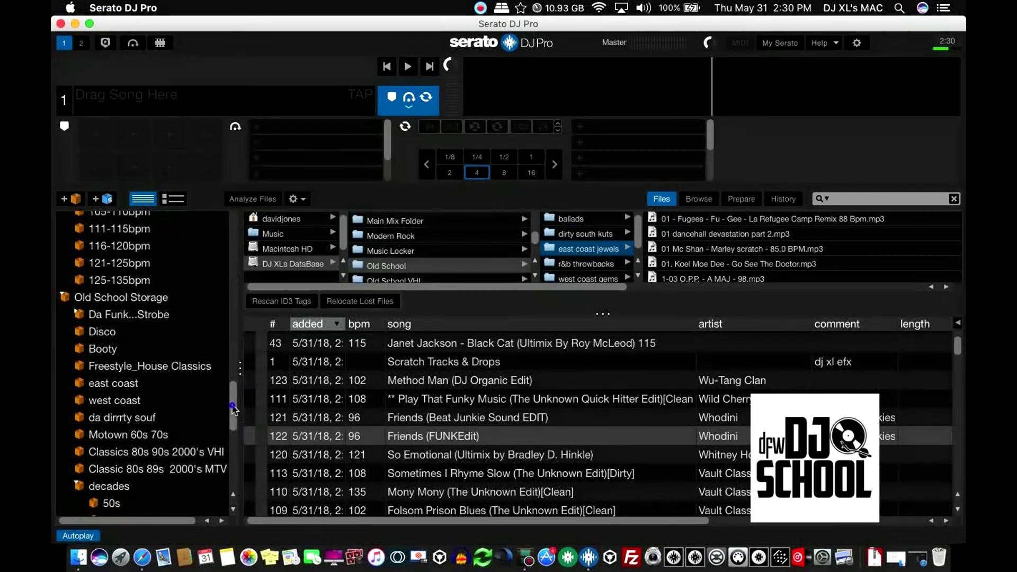
Start editing the Latest Import crate name, then leave it unchanged
scroll(229, 411, up, 15)
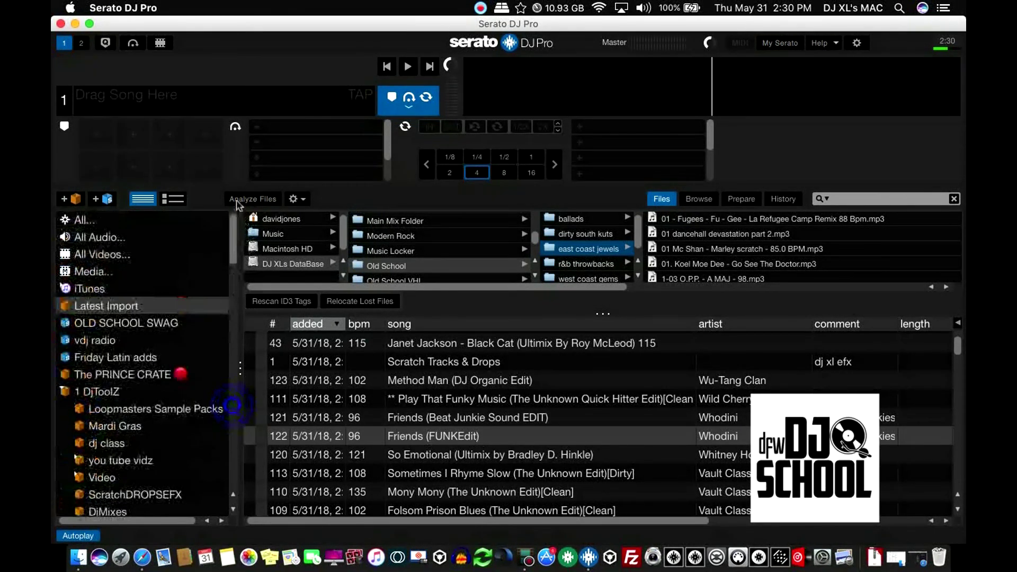
double_click(107, 306)
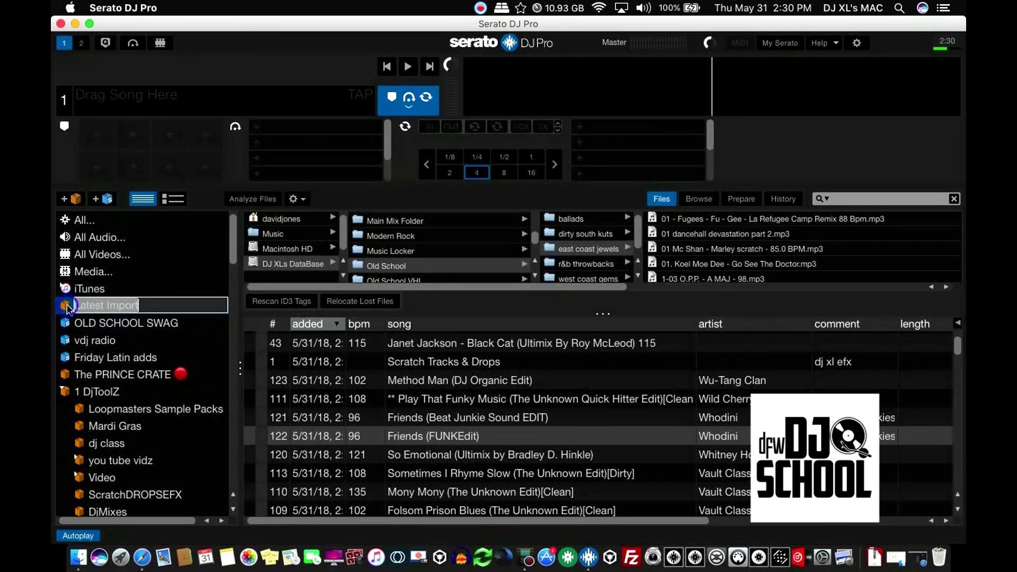
click(186, 306)
click(155, 329)
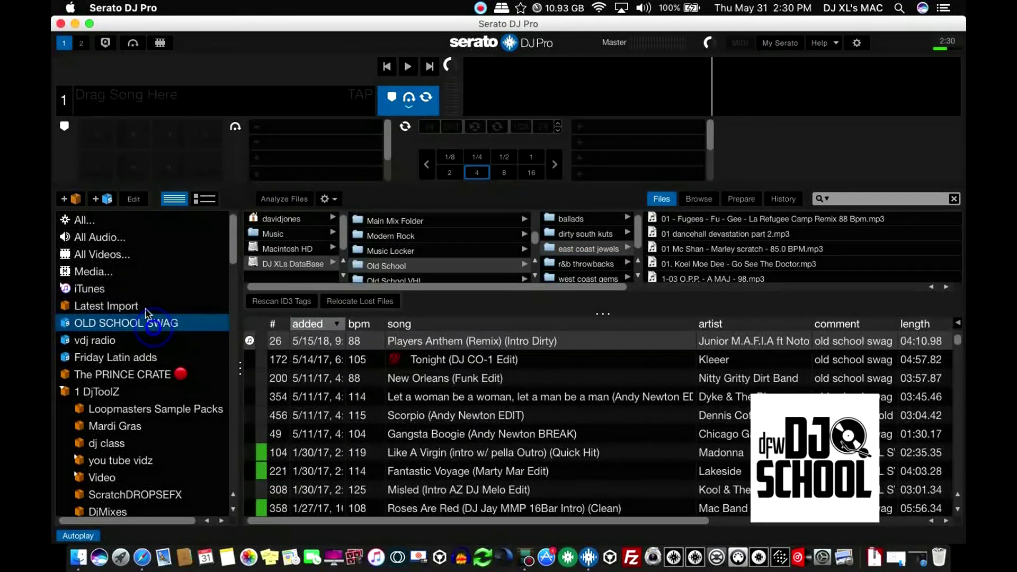